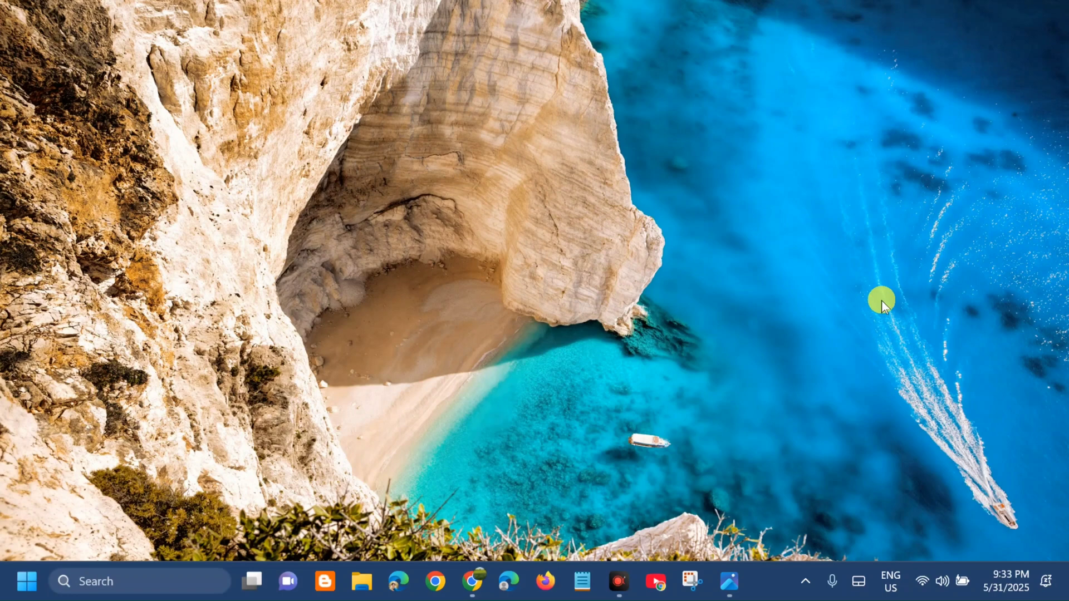
# Open the Run dialog to launch wsreset.exe for the Microsoft Store cache reset
pyautogui.click(731, 582)
pyautogui.press('super+r')
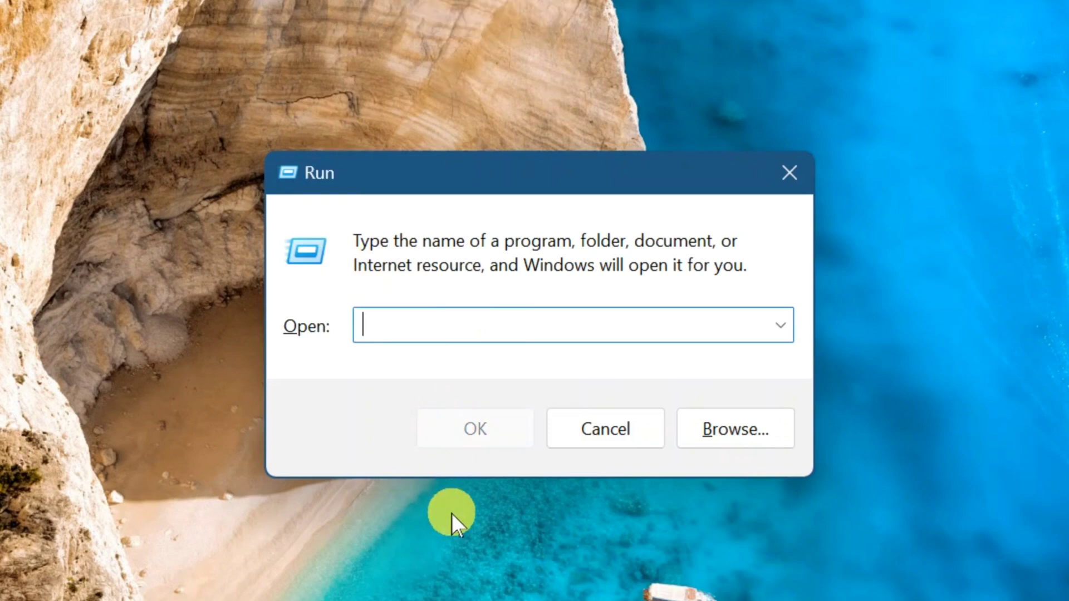
pyautogui.write('wsreset.exe')
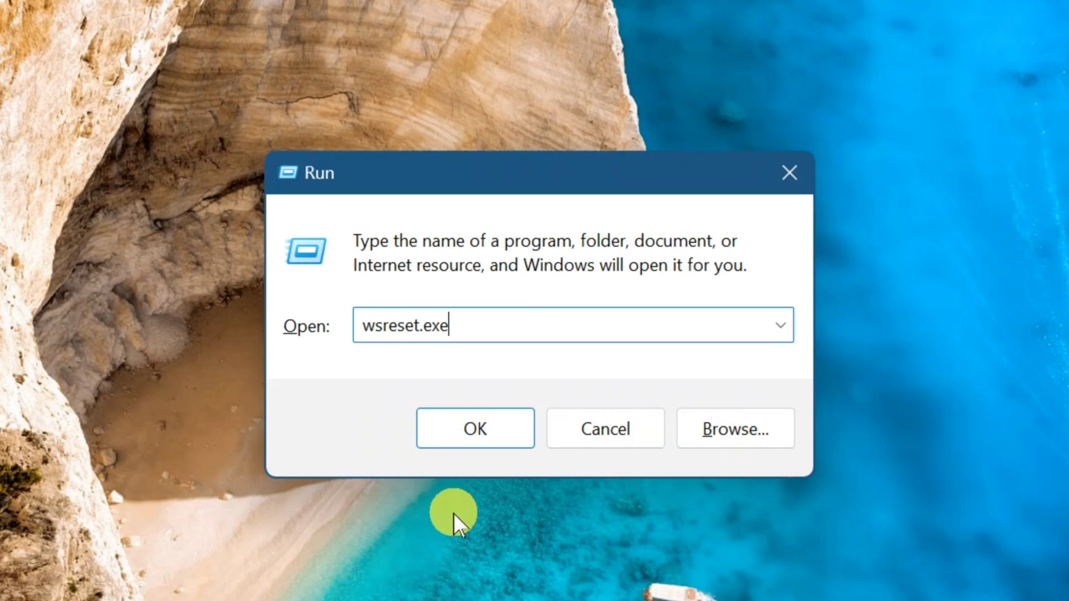
# Run wsreset.exe and minimize Microsoft Store once it reopens on its Home page
pyautogui.click(475, 430)
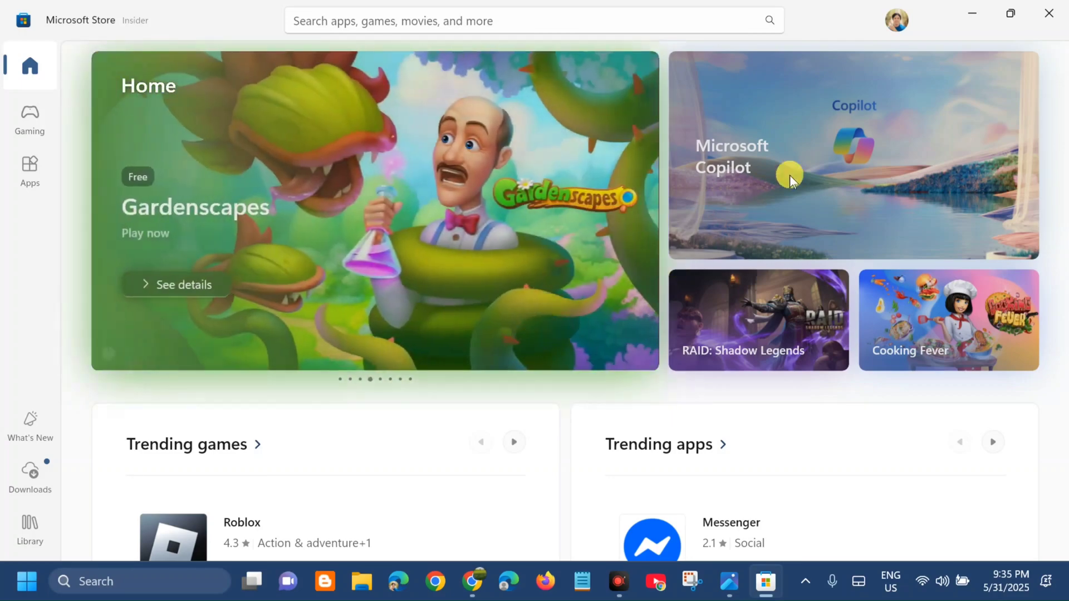
pyautogui.click(973, 13)
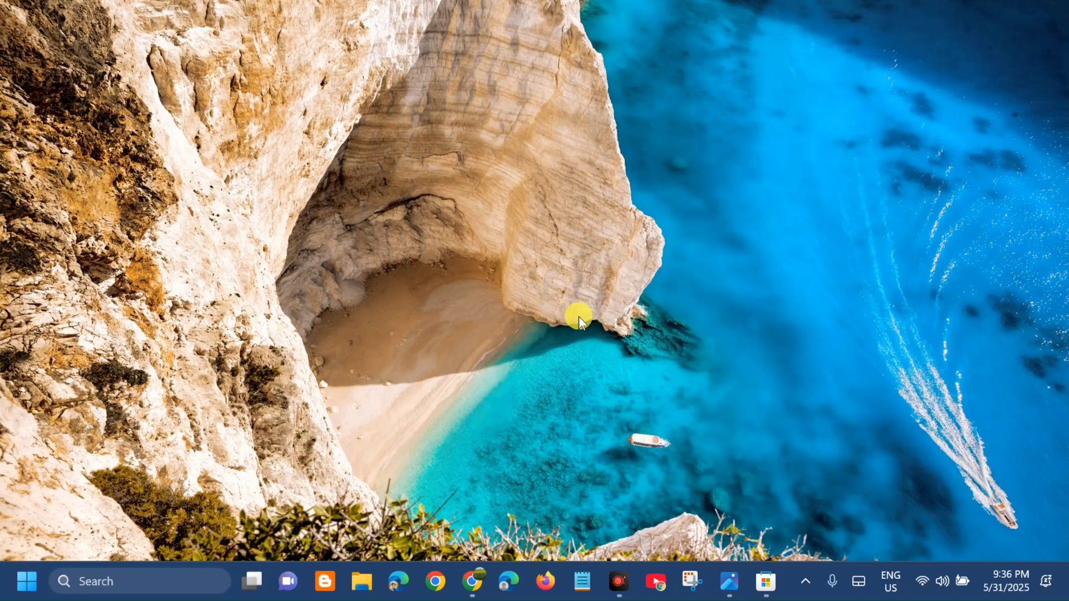
# Search the Start menu for 'trouble' to find Troubleshoot settings
pyautogui.click(26, 582)
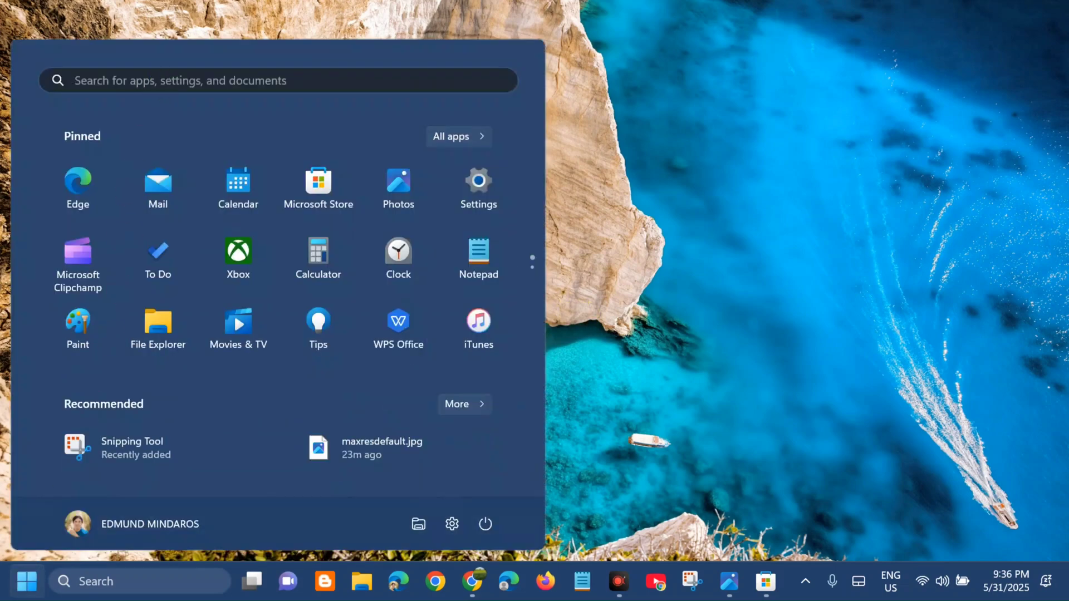
pyautogui.click(157, 82)
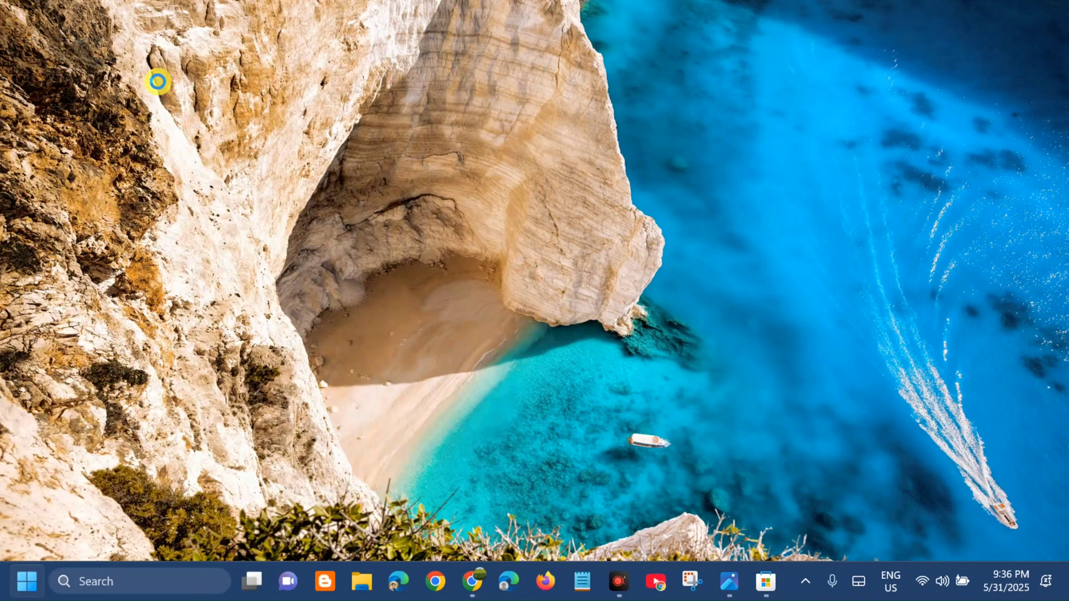
pyautogui.write('t')
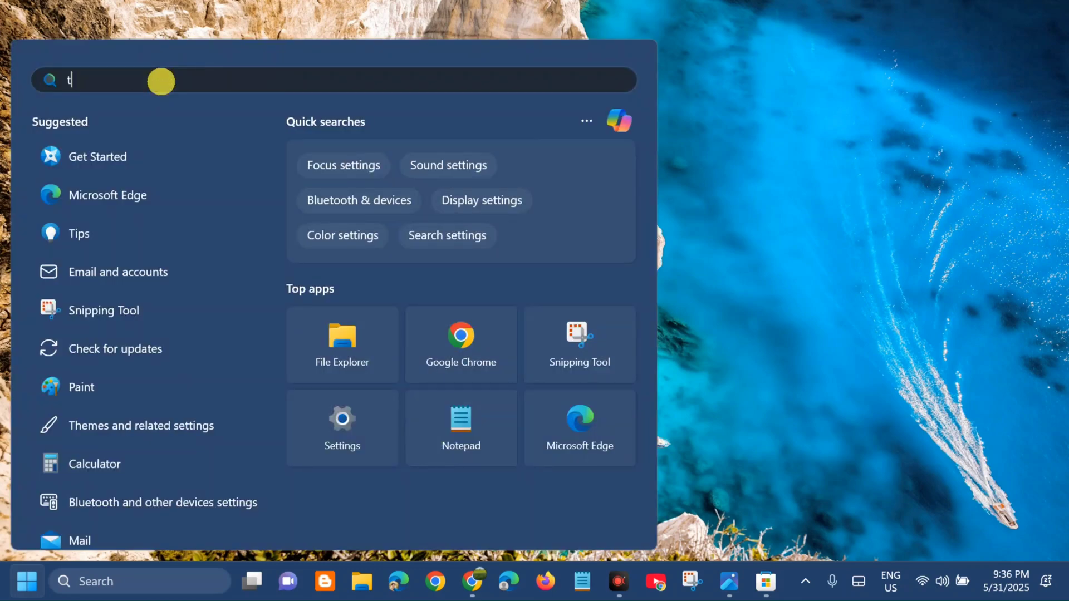
pyautogui.write('rouble')
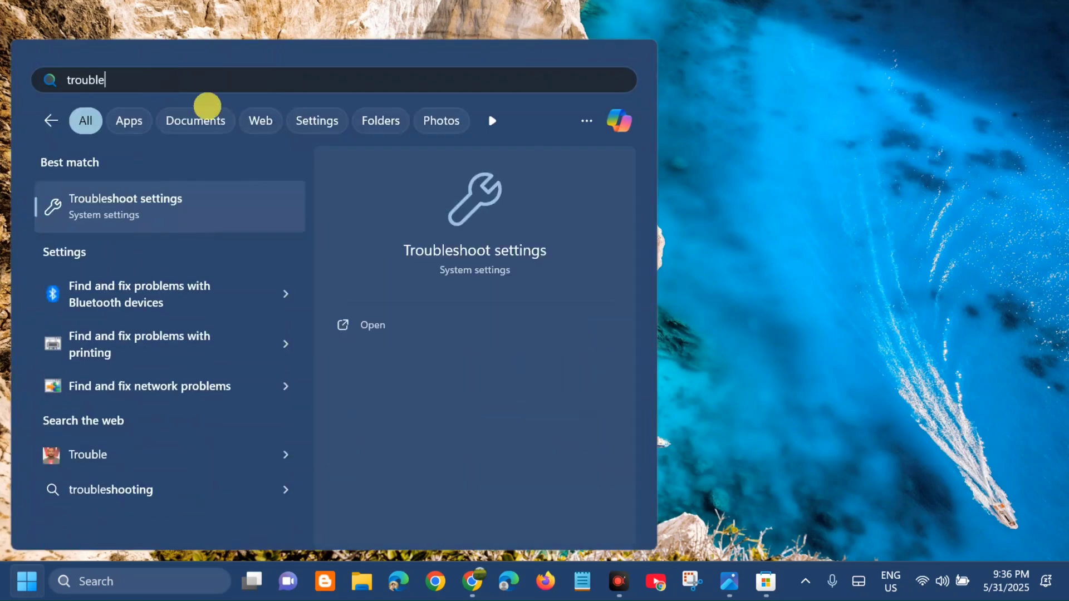
# Run the Network and Internet troubleshooter from Troubleshoot settings' other troubleshooters
pyautogui.click(373, 326)
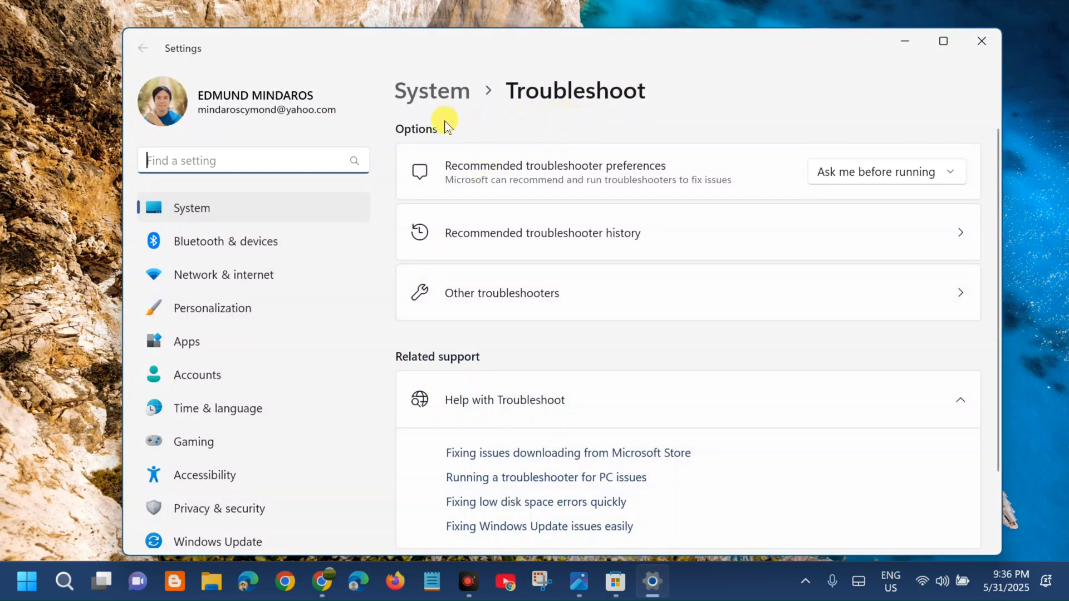
pyautogui.click(507, 299)
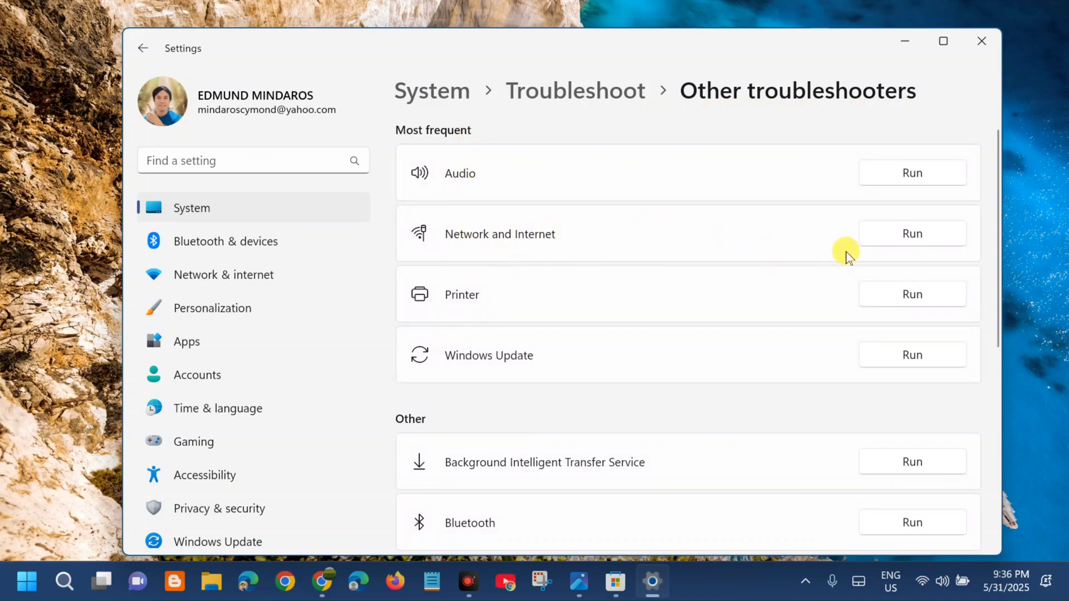
pyautogui.click(911, 241)
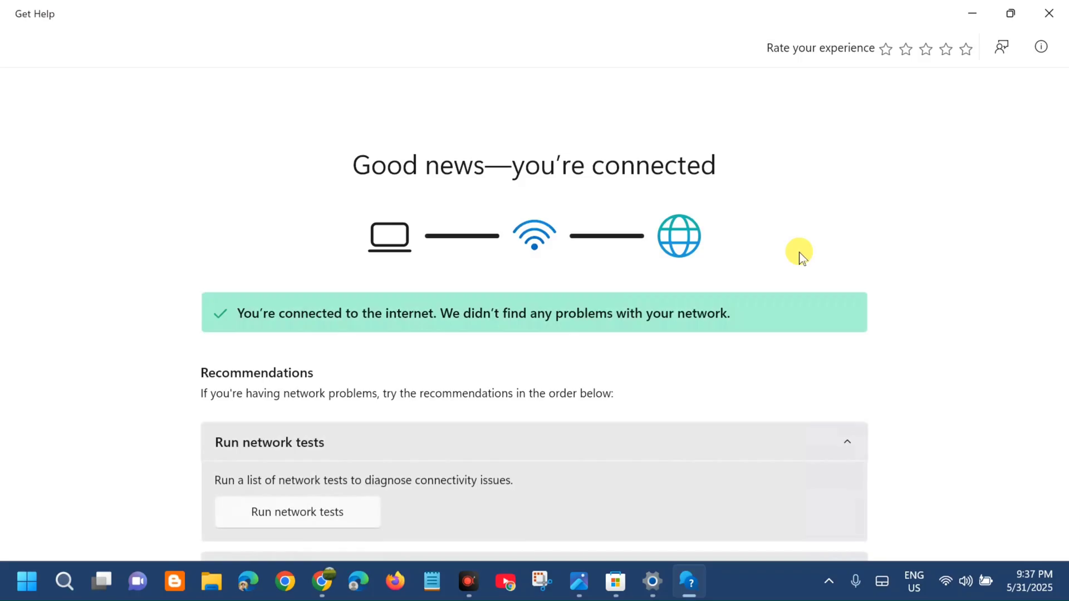
pyautogui.moveTo(1064, 139)
pyautogui.moveTo(1065, 138); pyautogui.dragTo(1055, 345)
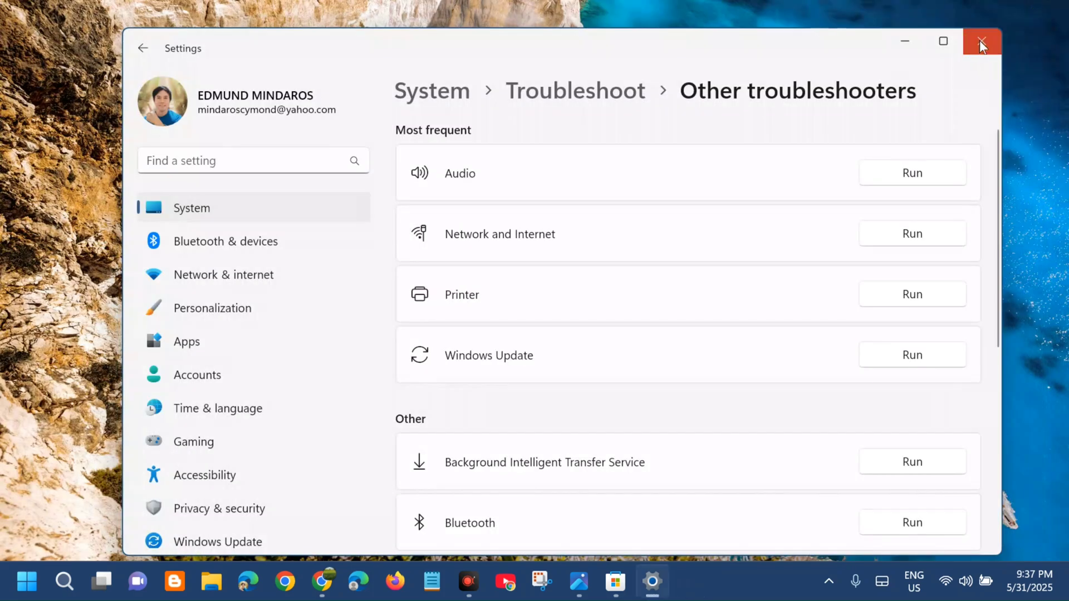
# Close Settings, search Start for 'xbox' and right-click the Xbox app result
pyautogui.click(980, 40)
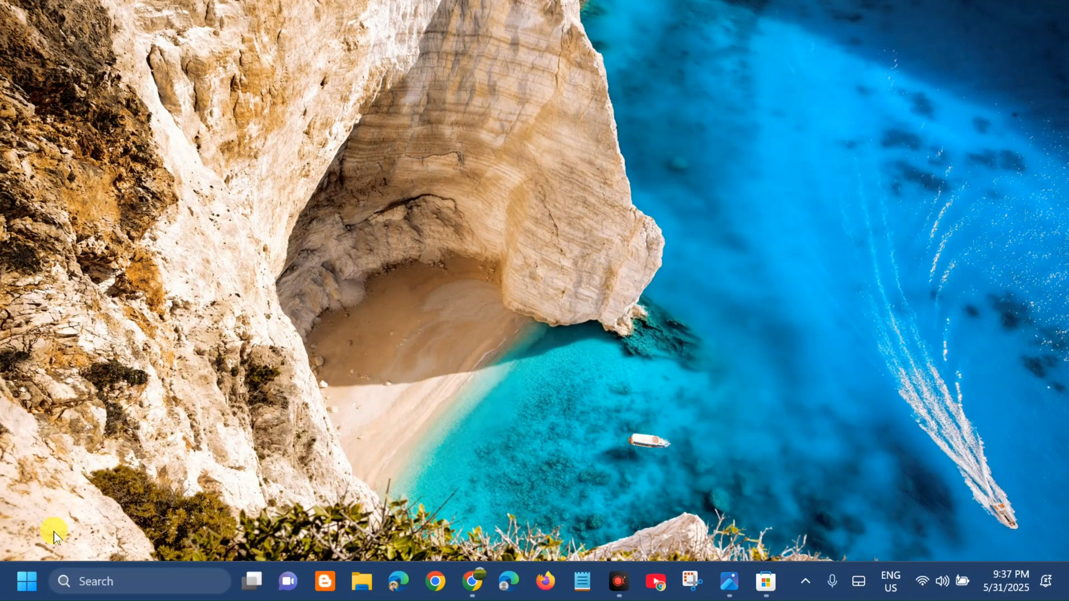
pyautogui.click(27, 583)
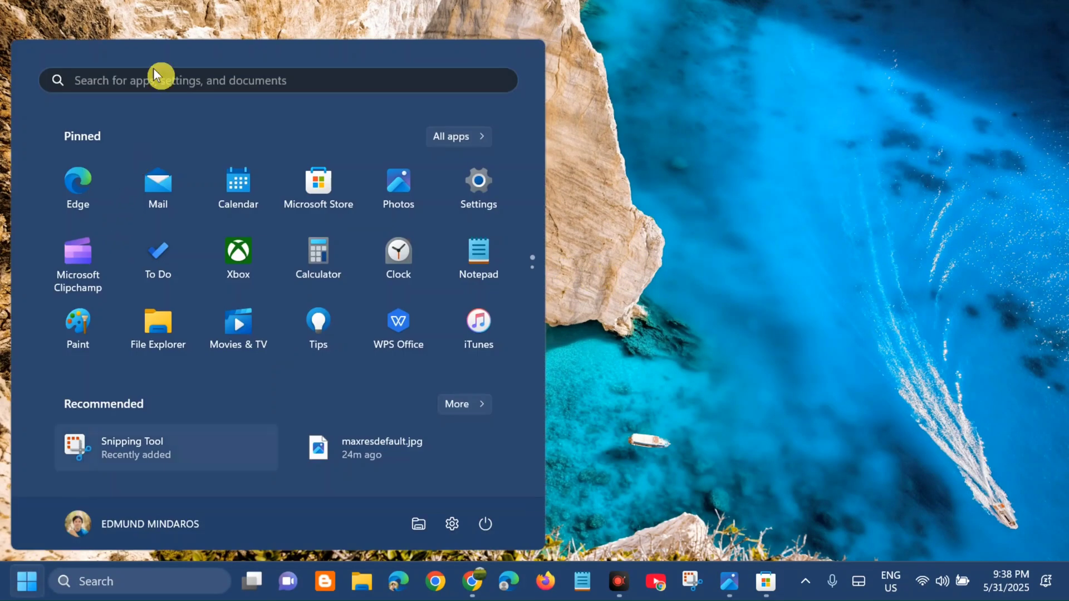
pyautogui.click(161, 76)
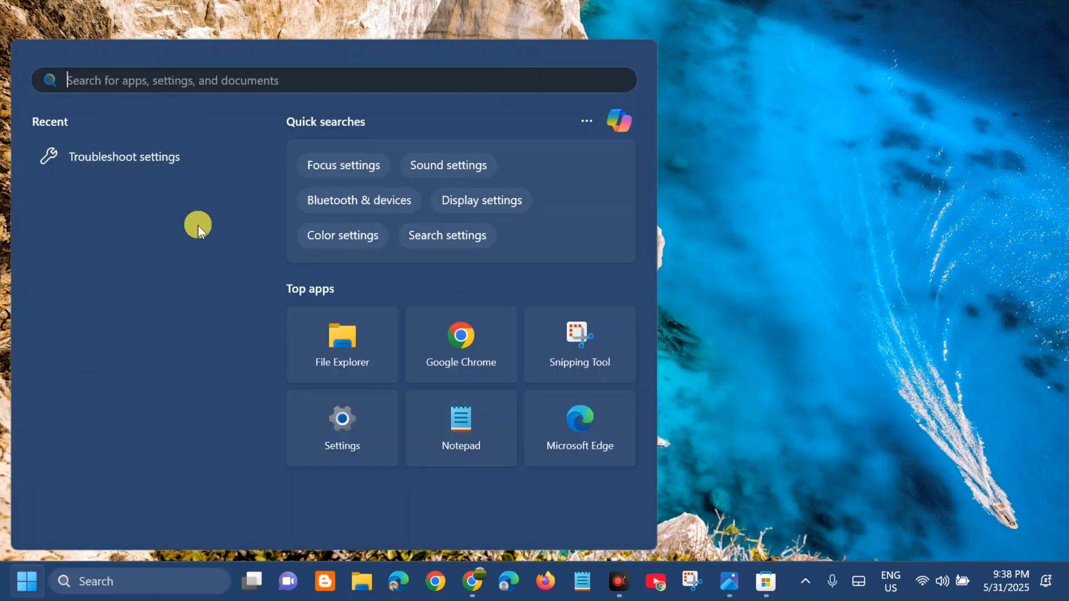
pyautogui.write('xbox')
pyautogui.rightClick(191, 202)
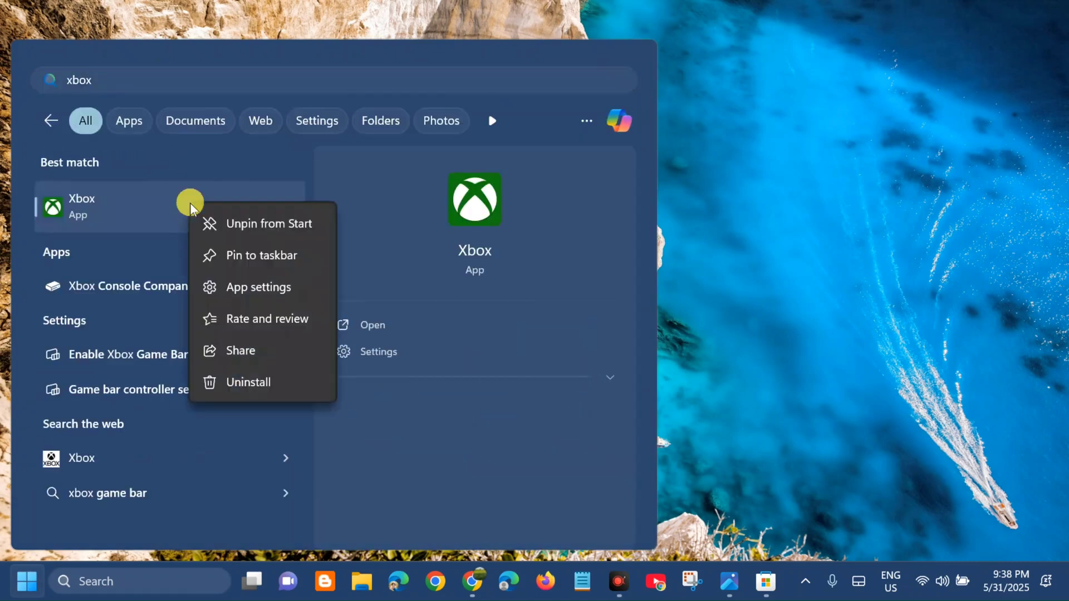
# Repair the Xbox app from its App settings page, then close Settings
pyautogui.click(242, 285)
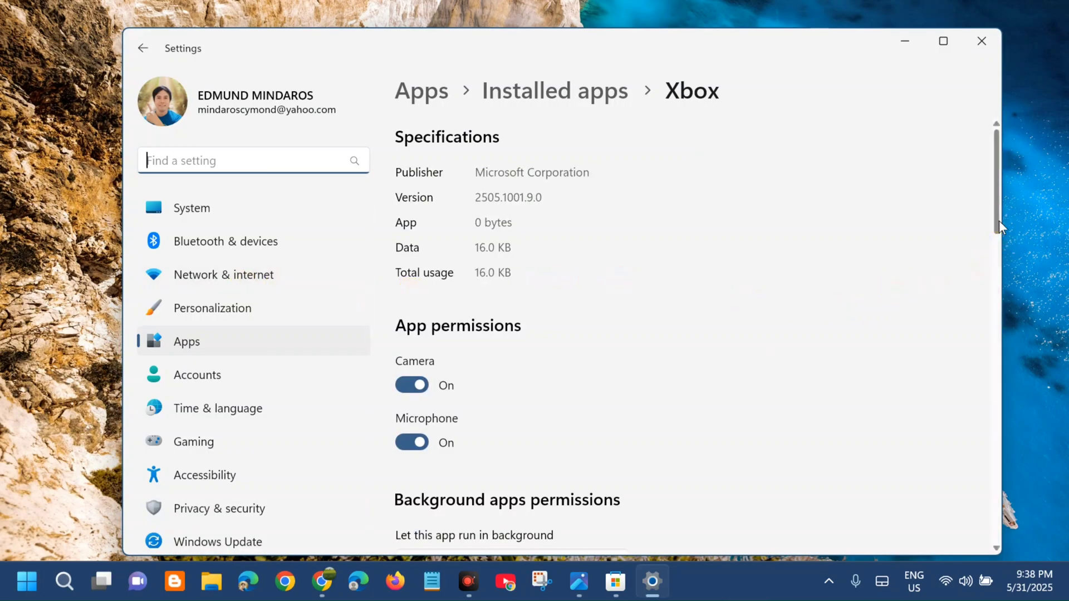
pyautogui.moveTo(997, 240); pyautogui.dragTo(994, 343)
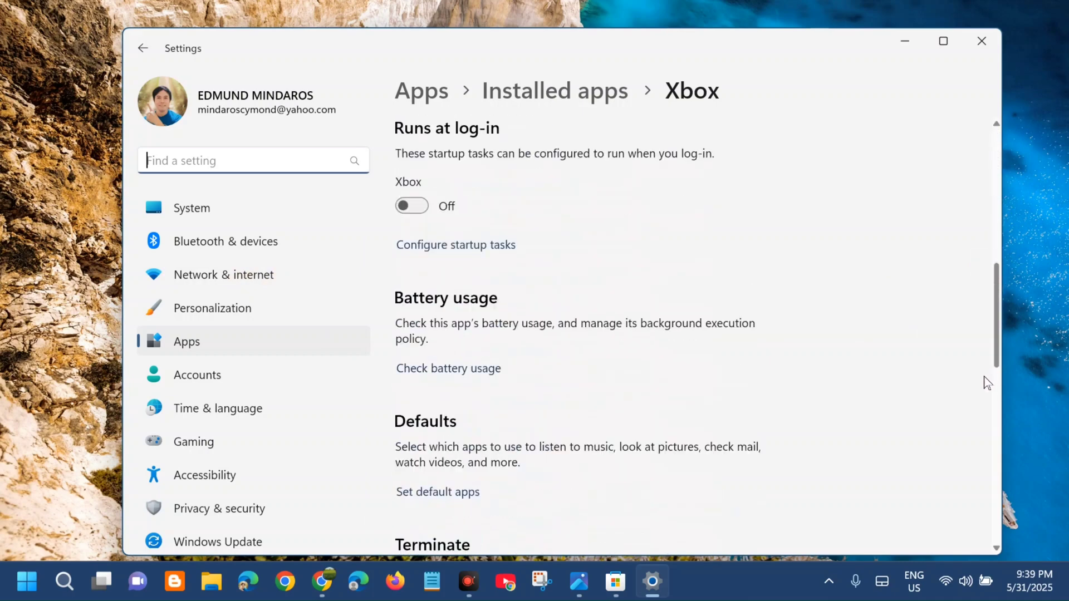
pyautogui.scroll(-3, 986, 385)
pyautogui.scroll(-2, 972, 429)
pyautogui.scroll(-1, 972, 439)
pyautogui.scroll(-1, 972, 449)
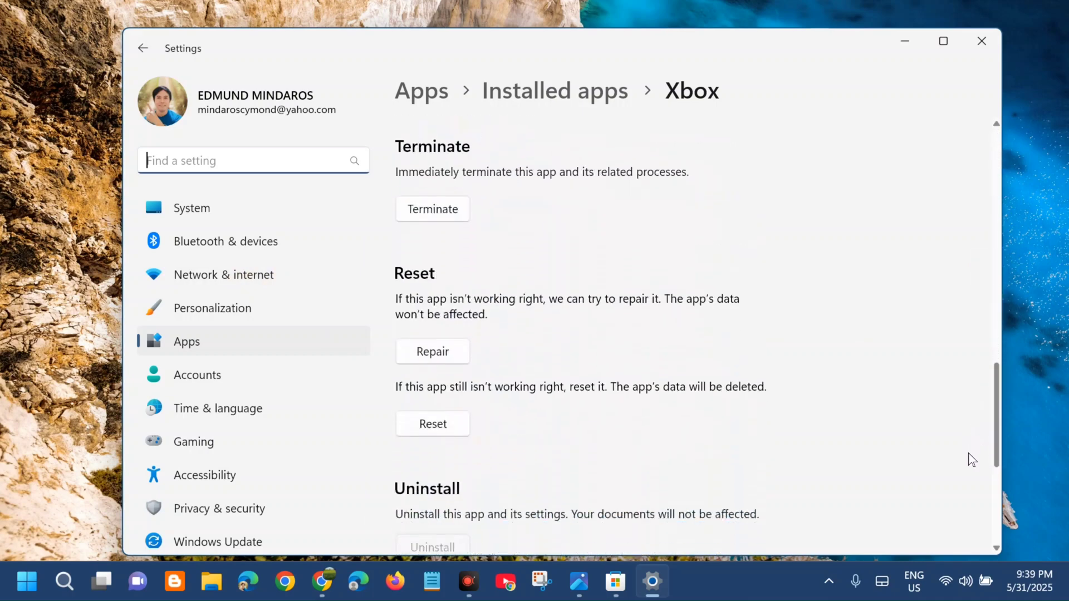
pyautogui.click(442, 356)
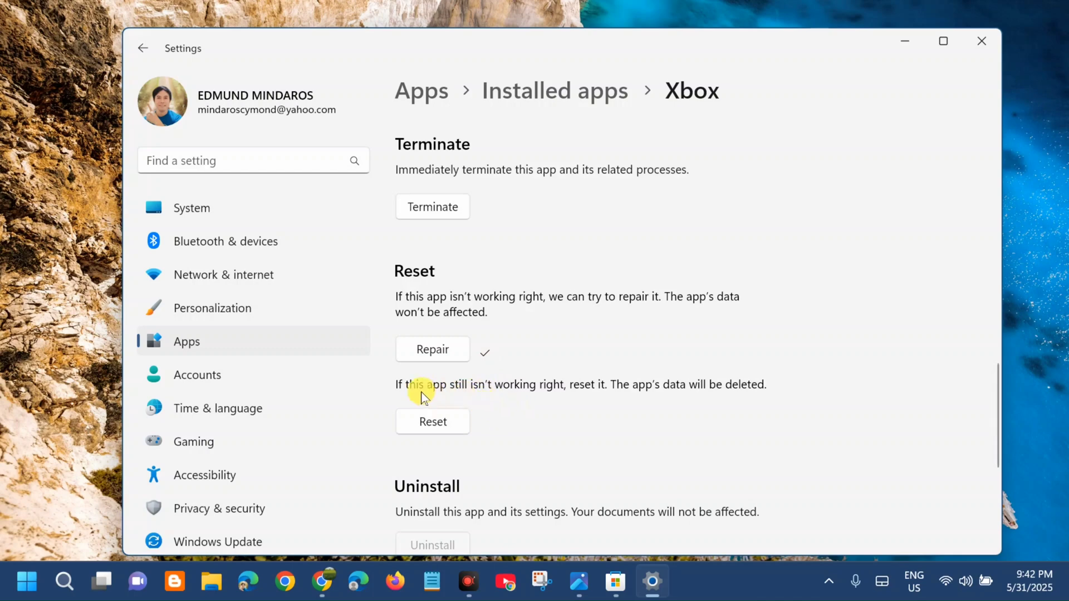
pyautogui.click(438, 427)
pyautogui.click(979, 41)
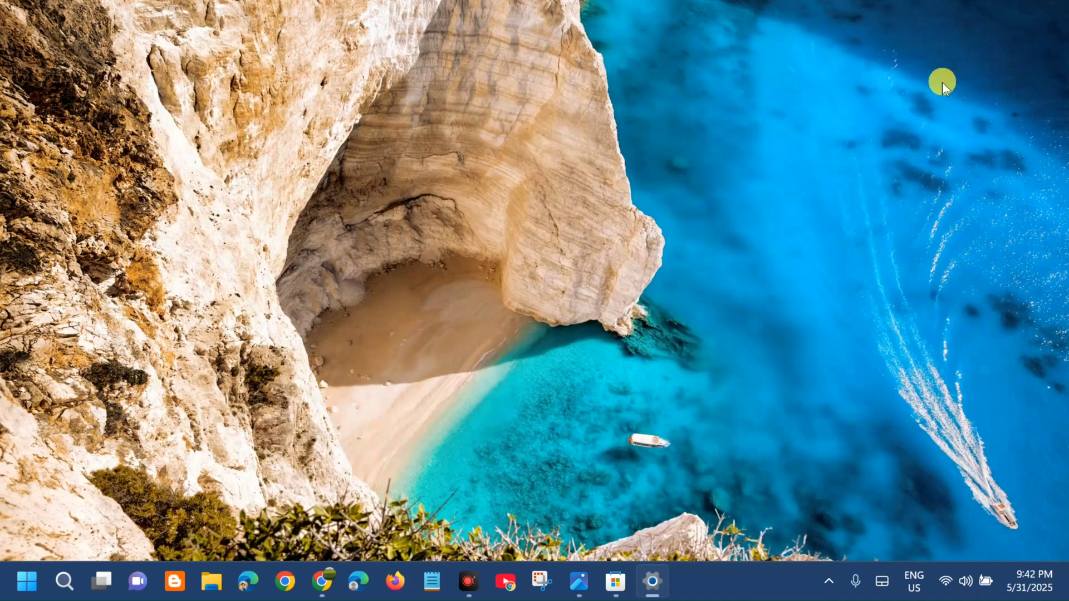
pyautogui.click(25, 581)
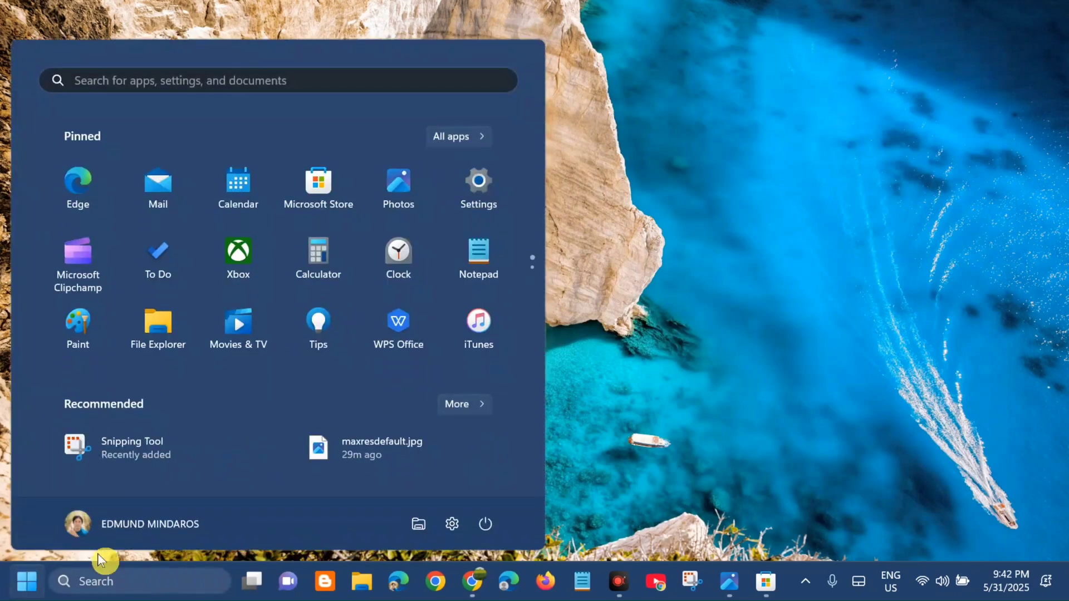
pyautogui.click(489, 526)
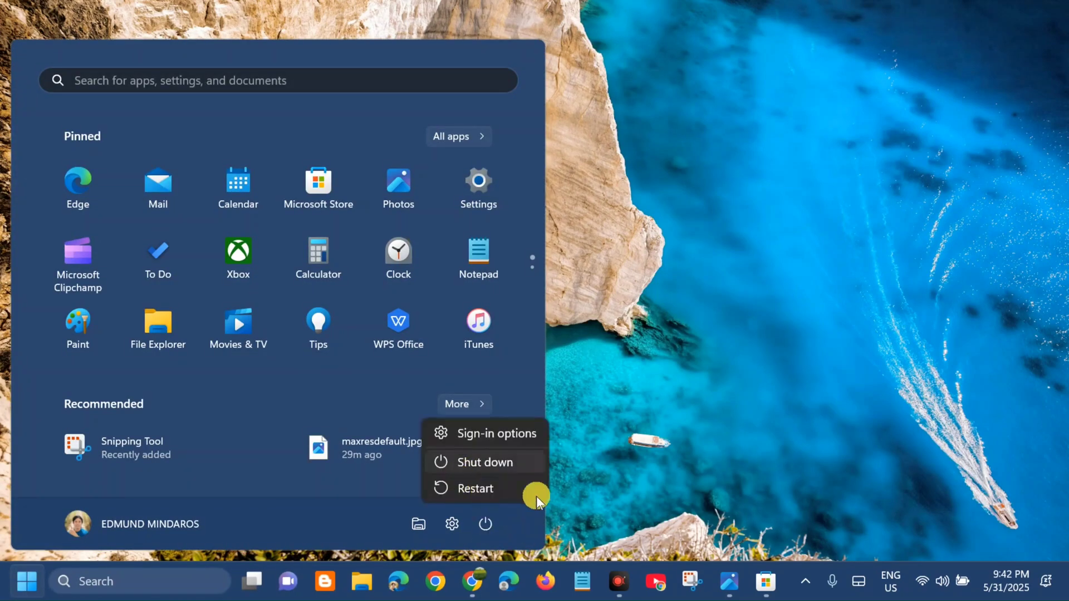
pyautogui.click(699, 402)
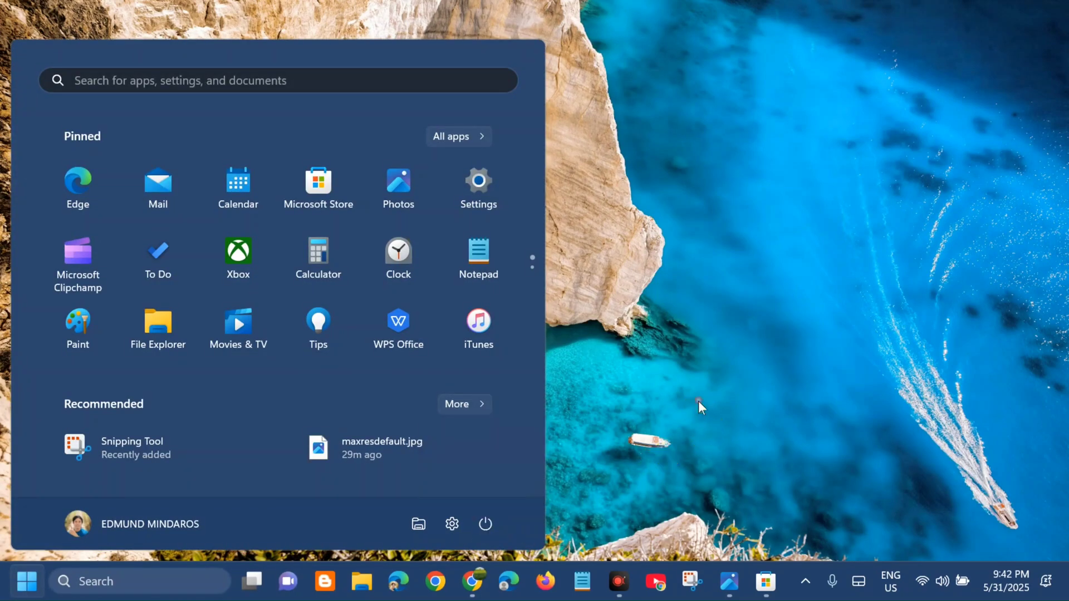
pyautogui.click(706, 402)
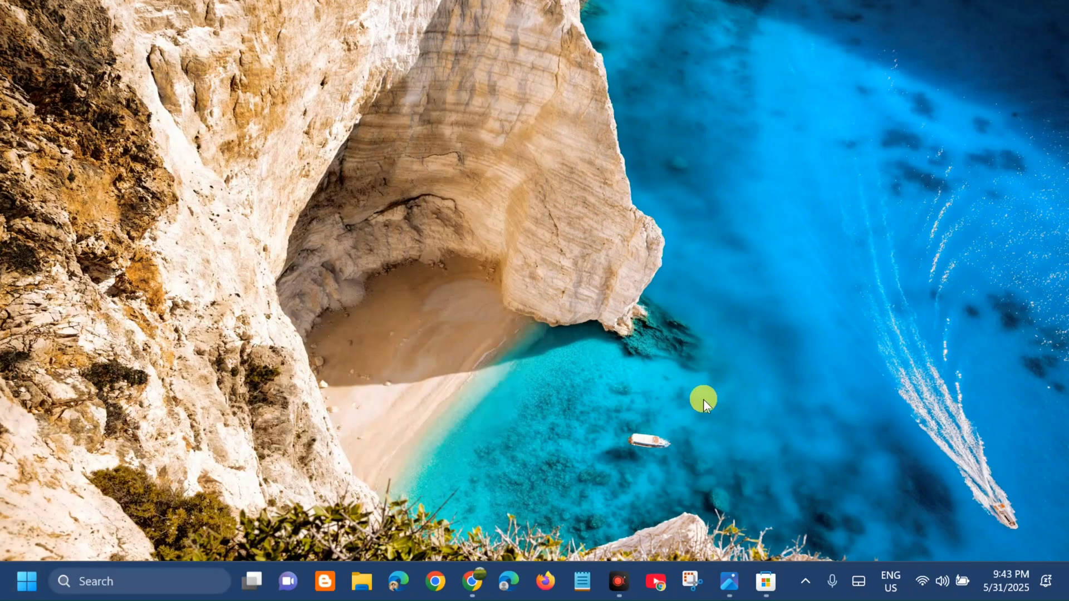